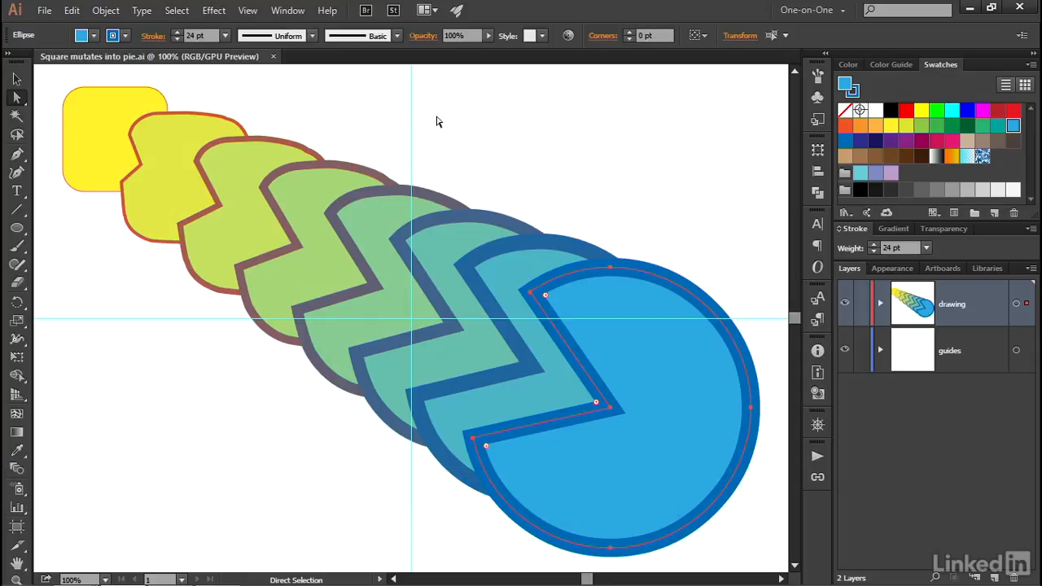
# Step: Select the blend between the yellow square and the blue pie and reverse its spine
pyautogui.moveTo(393, 121); pyautogui.dragTo(269, 472)
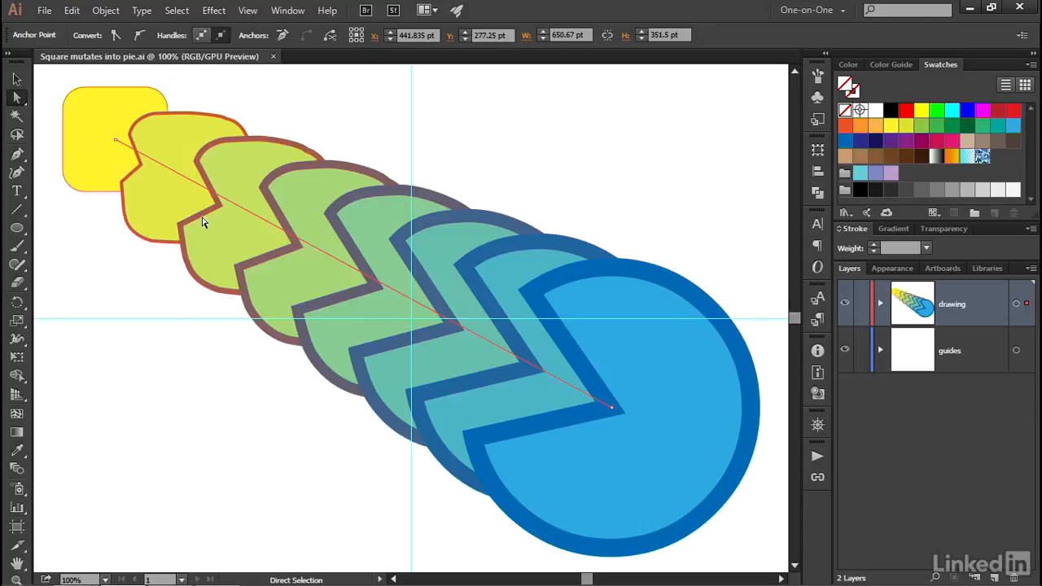
pyautogui.click(106, 9)
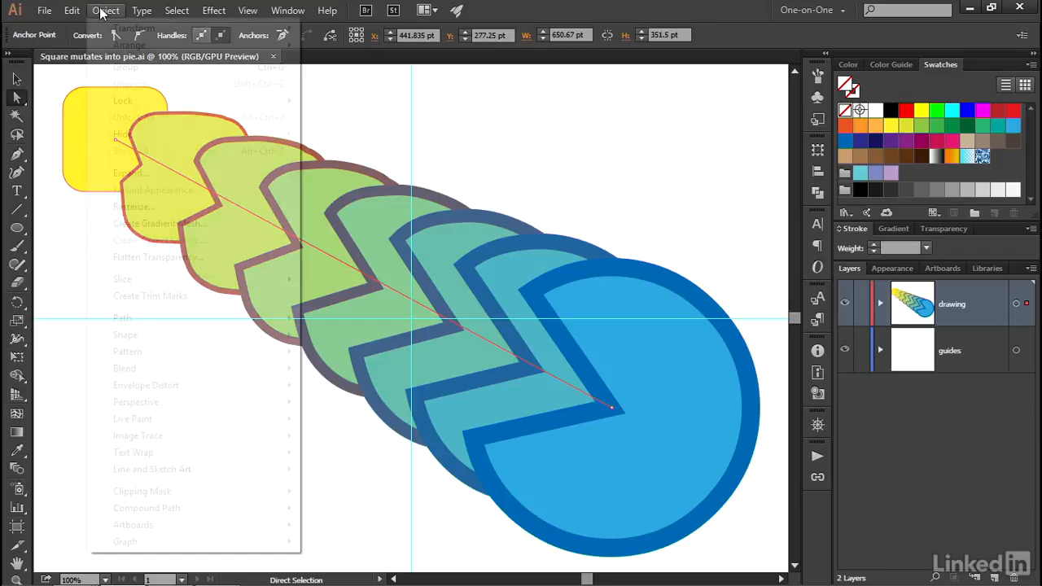
pyautogui.moveTo(207, 380)
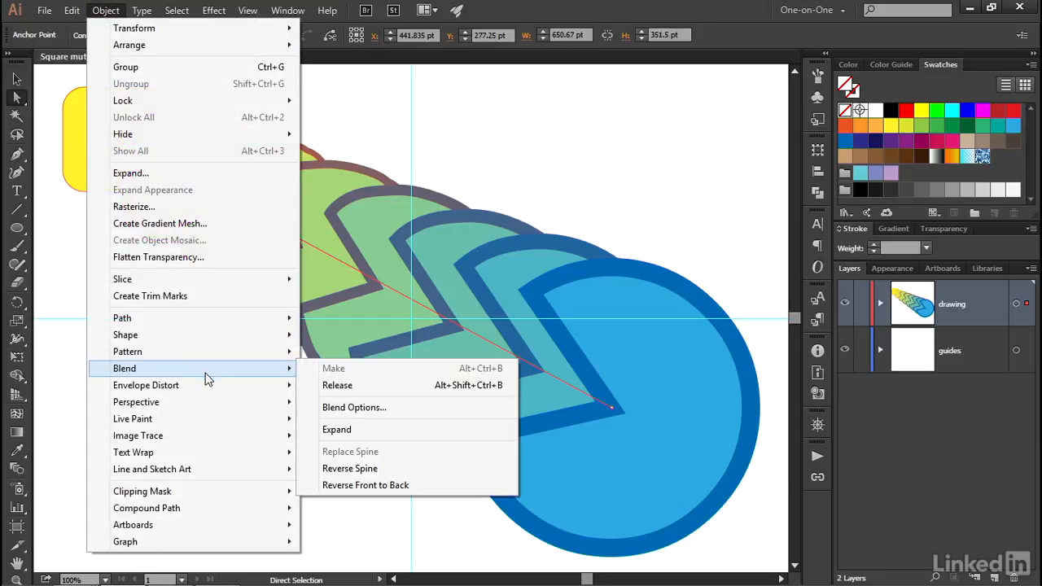
pyautogui.click(400, 469)
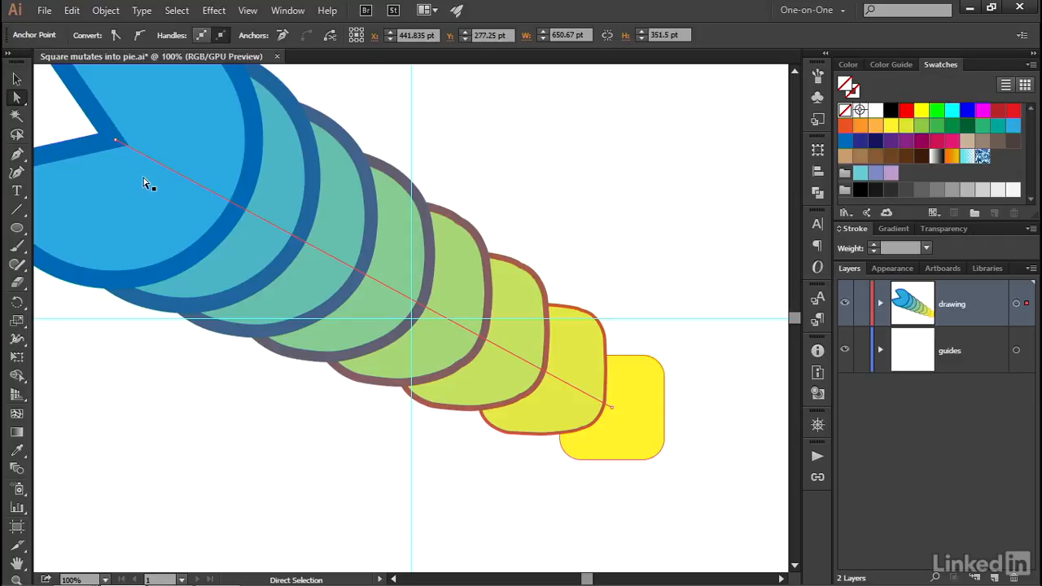
# Step: Move the spine's end anchor points to reposition the blue pie and the yellow square farther down and across the artboard
pyautogui.click(116, 142)
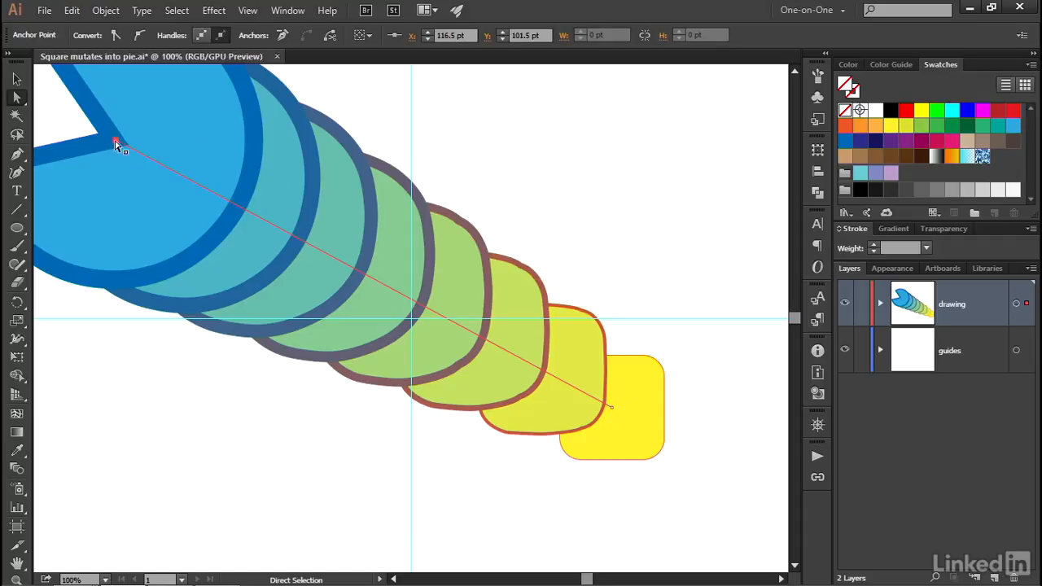
pyautogui.moveTo(116, 143); pyautogui.dragTo(204, 227)
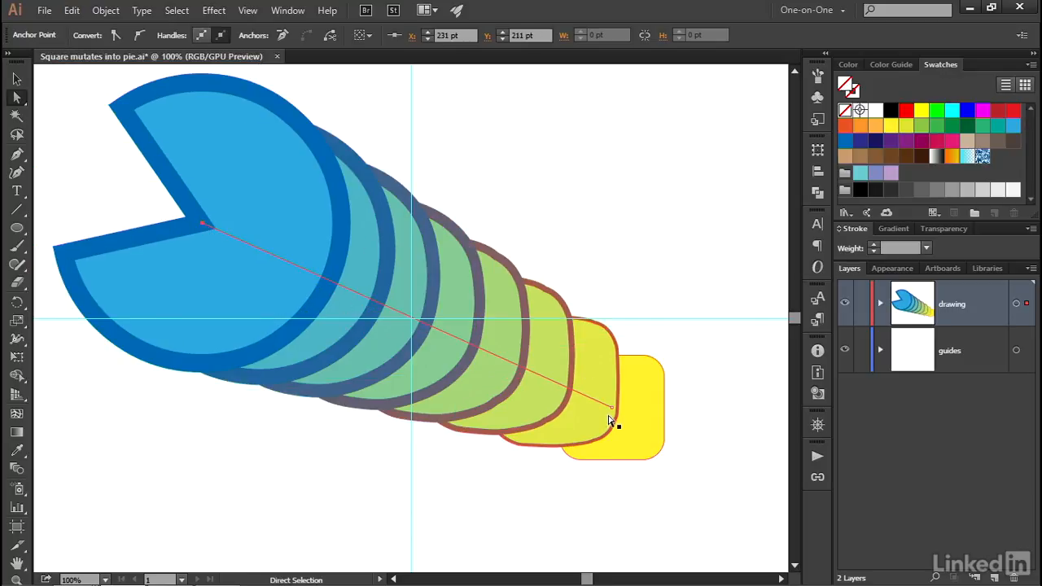
pyautogui.moveTo(612, 409); pyautogui.dragTo(690, 503)
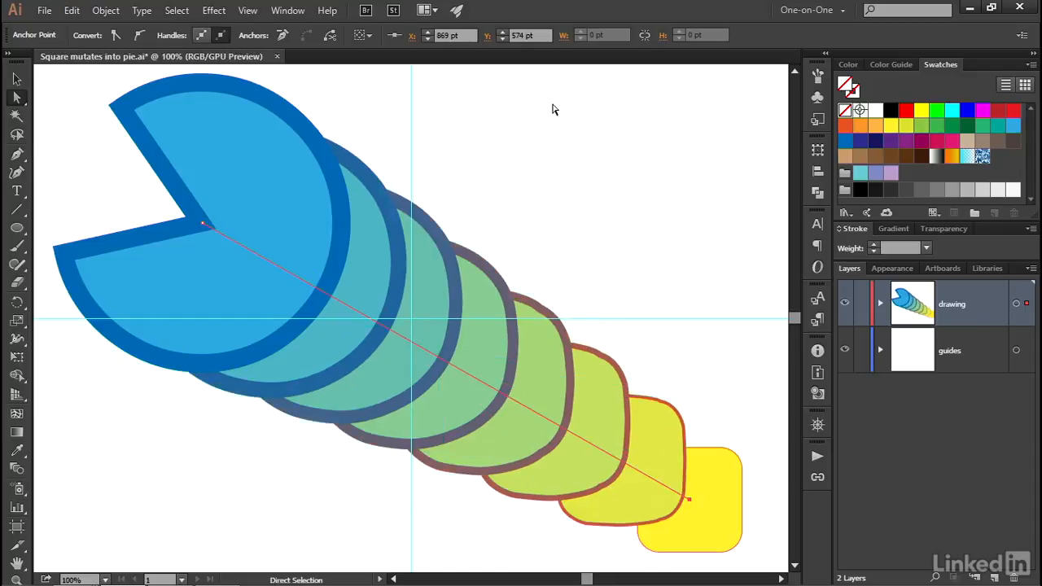
# Step: Revert the document to its last saved version, discarding the spine changes
pyautogui.click(44, 11)
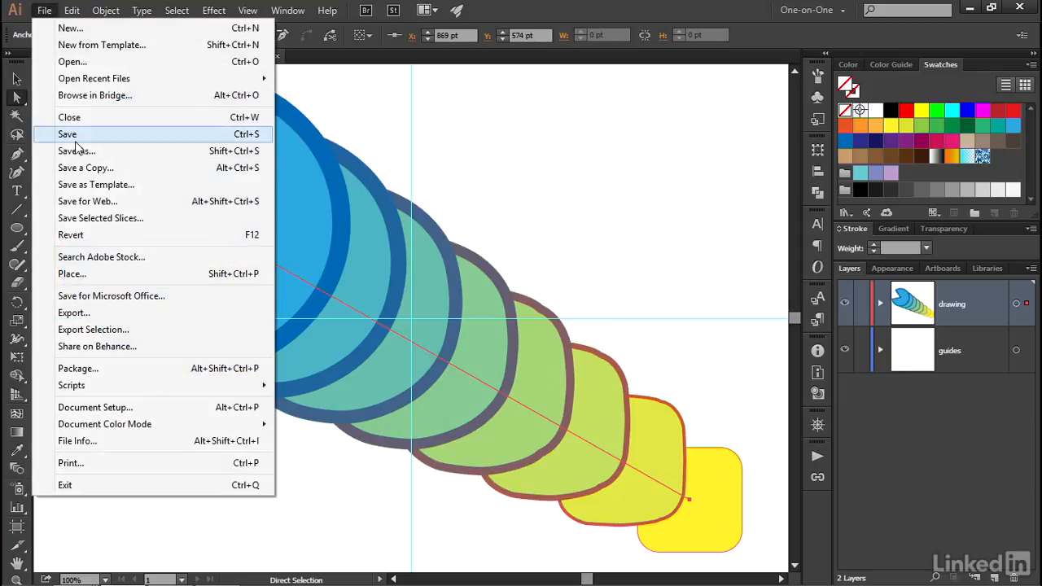
pyautogui.click(132, 235)
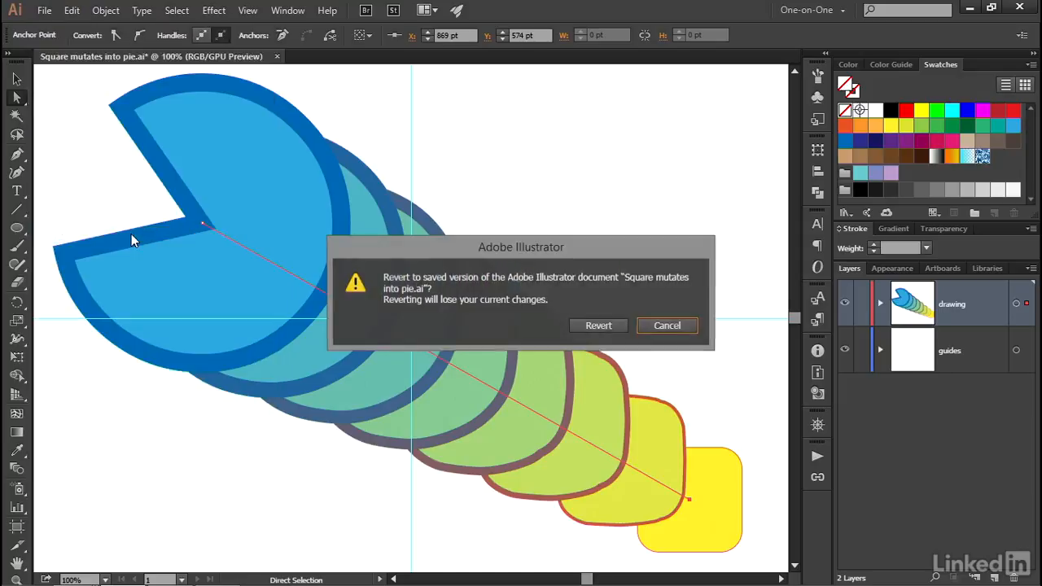
pyautogui.click(607, 326)
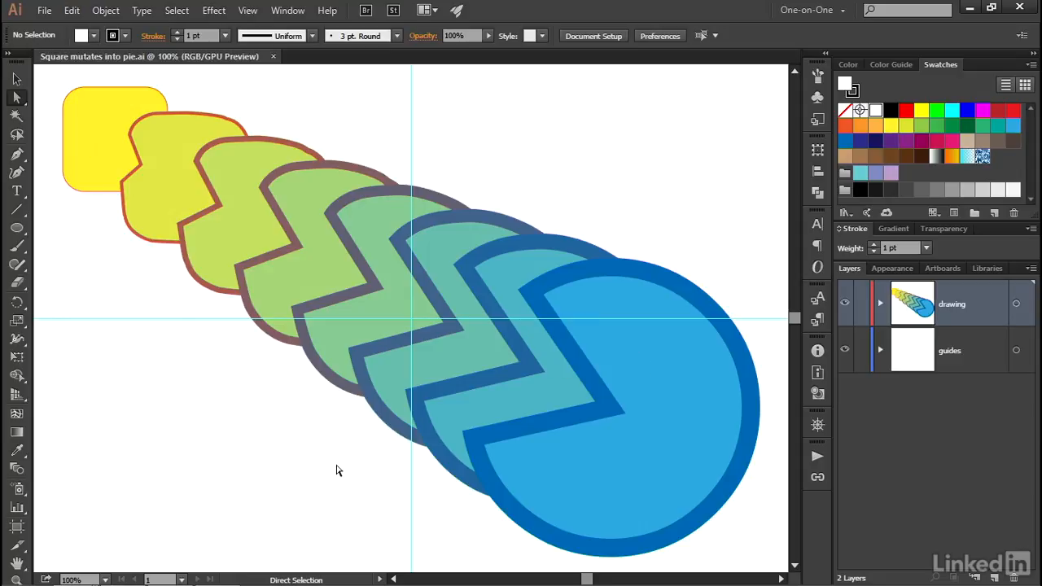
# Step: Select the blend's spine and pull smooth control handles out of both end anchor points with the Anchor Point tool
pyautogui.moveTo(293, 452); pyautogui.dragTo(440, 142)
pyautogui.moveTo(440, 140); pyautogui.dragTo(439, 140)
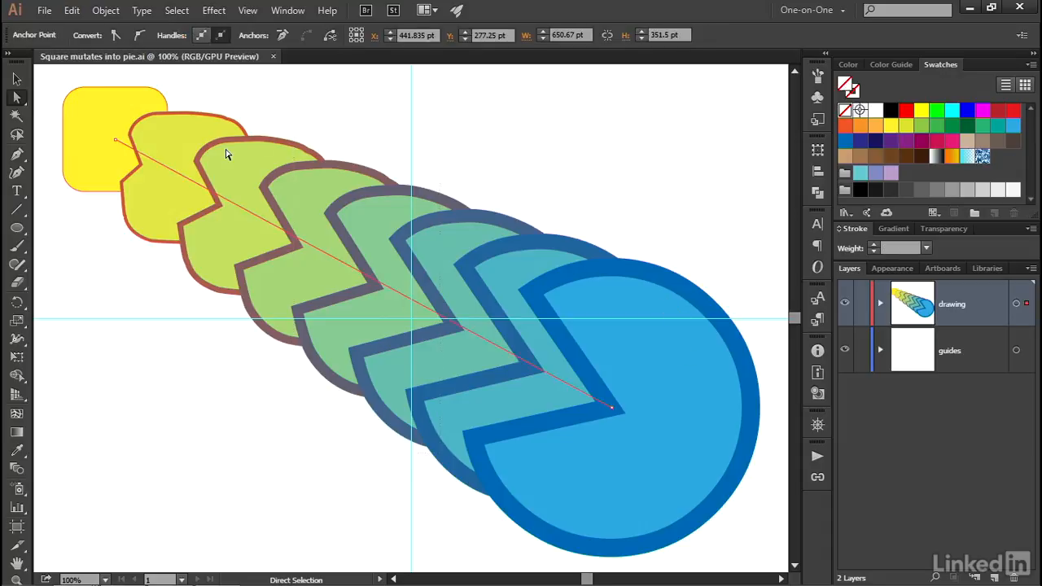
pyautogui.click(116, 141)
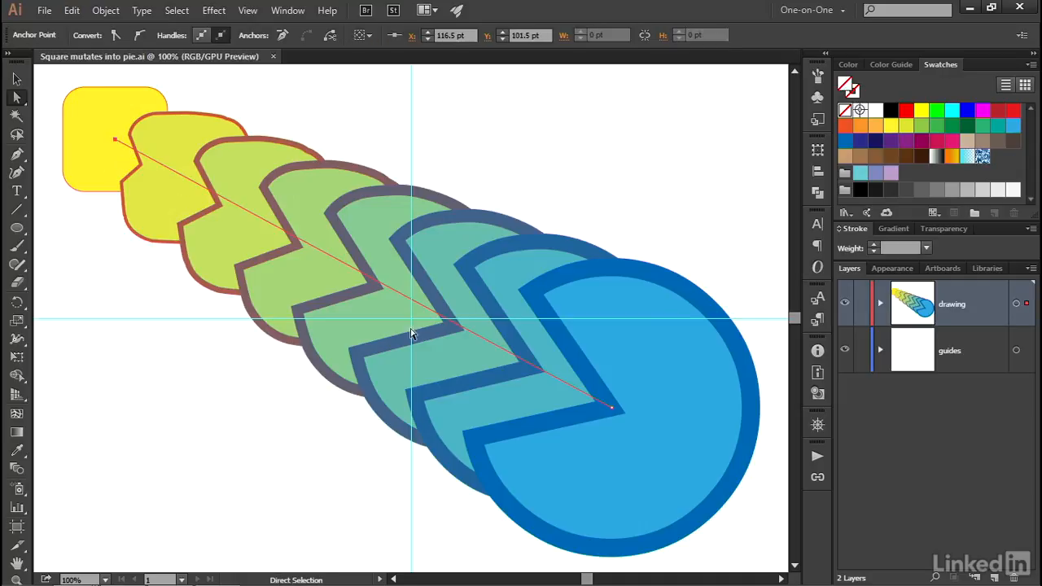
pyautogui.click(613, 410)
pyautogui.click(22, 160)
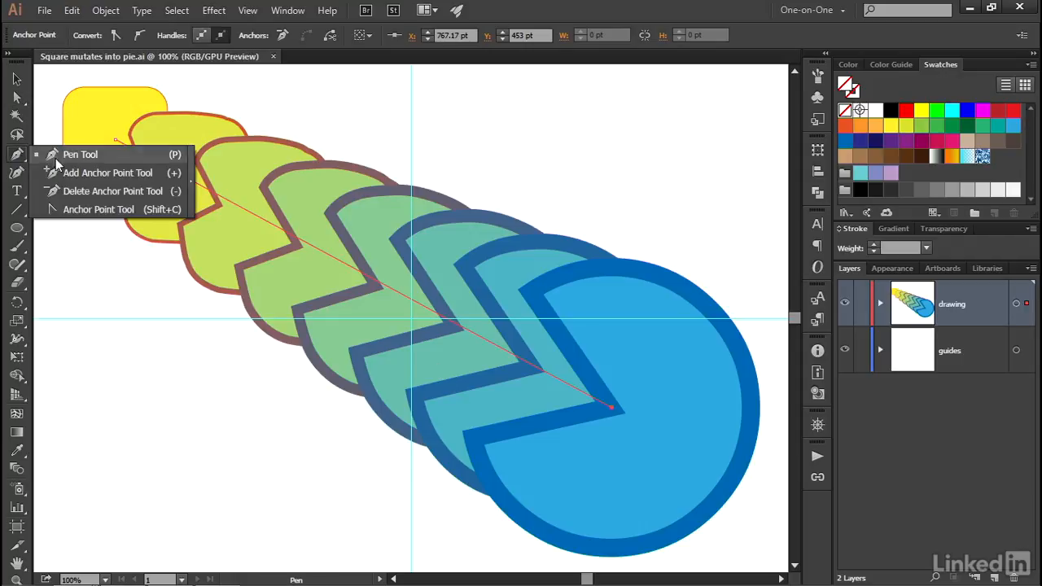
pyautogui.click(133, 211)
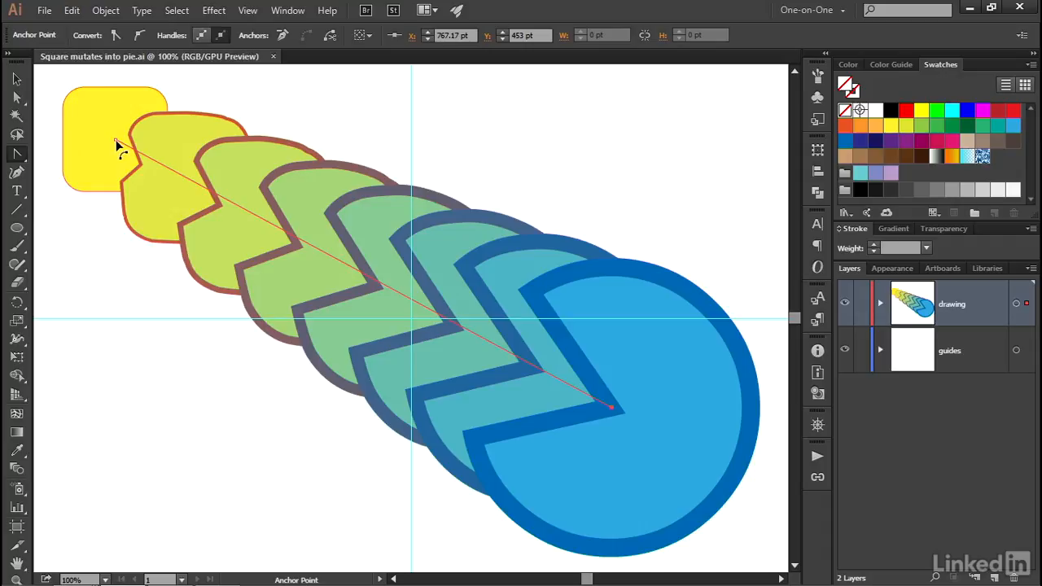
pyautogui.moveTo(115, 143); pyautogui.dragTo(48, 120)
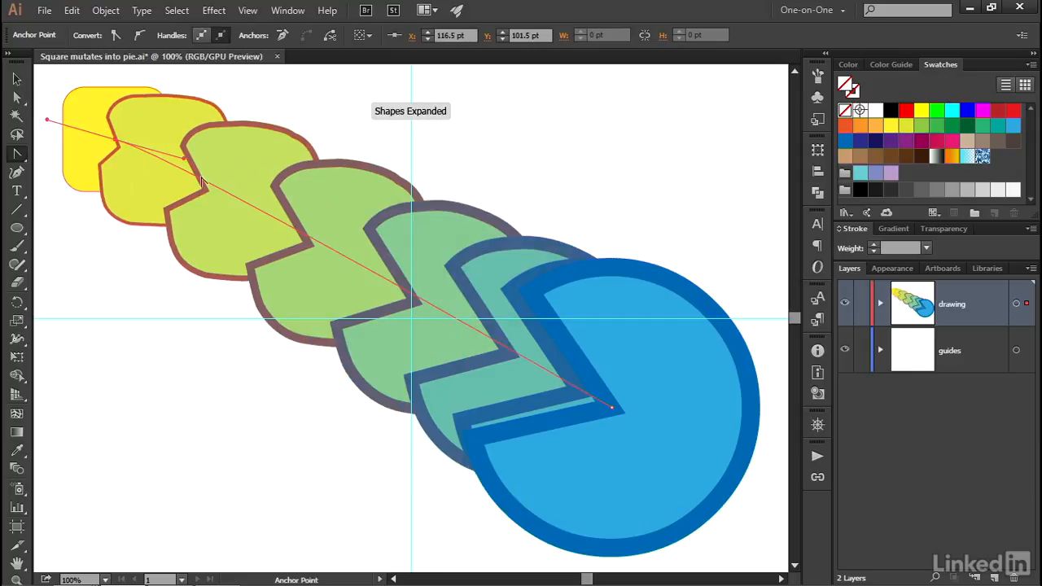
pyautogui.moveTo(613, 407); pyautogui.dragTo(525, 333)
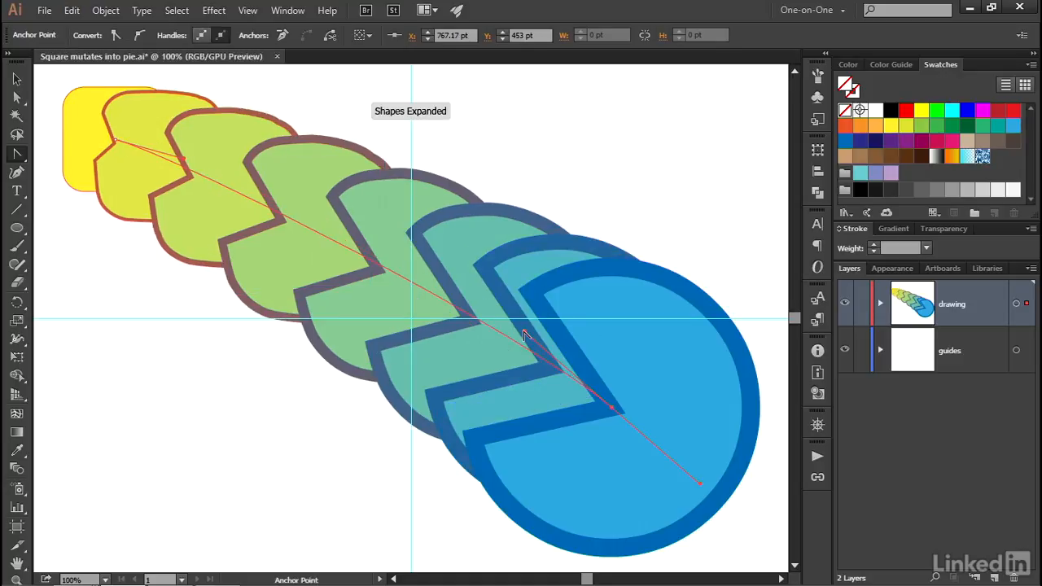
# Step: Bend the blend's spine into an S curve by raising the blue end's control handle and lowering the yellow end's handle
pyautogui.press('a')
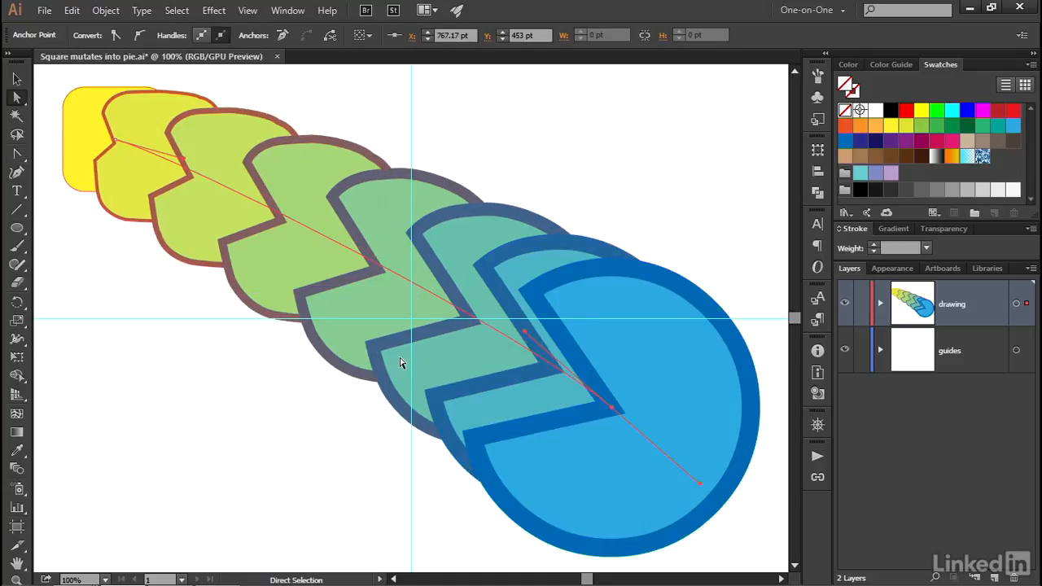
pyautogui.moveTo(526, 336); pyautogui.dragTo(543, 209)
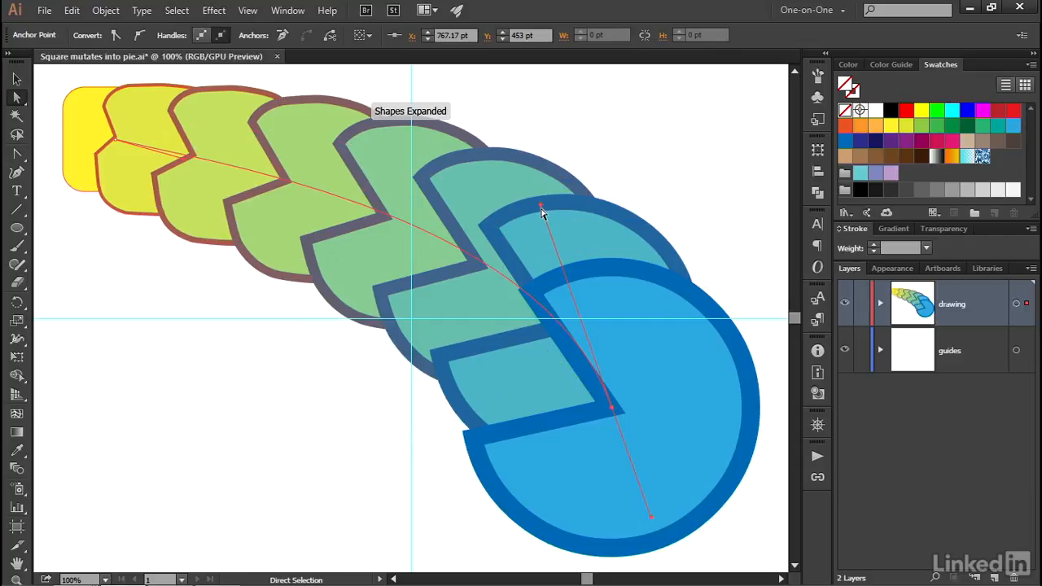
pyautogui.moveTo(115, 139); pyautogui.dragTo(205, 346)
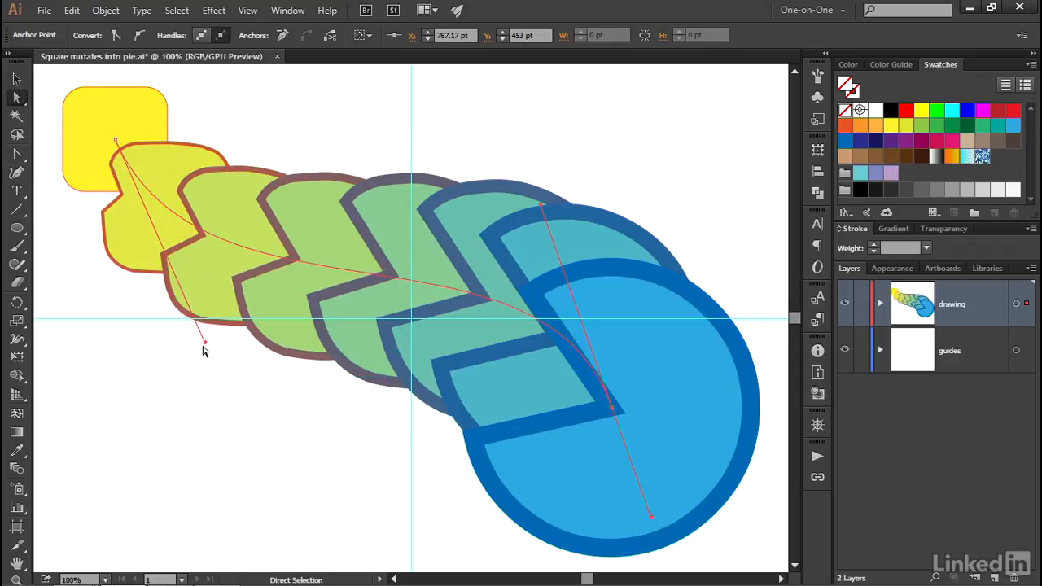
# Step: Straighten the spine by aligning both control handles along it, with a long blue-end handle that crowds the blend steps toward the yellow square
pyautogui.moveTo(541, 206); pyautogui.dragTo(476, 328)
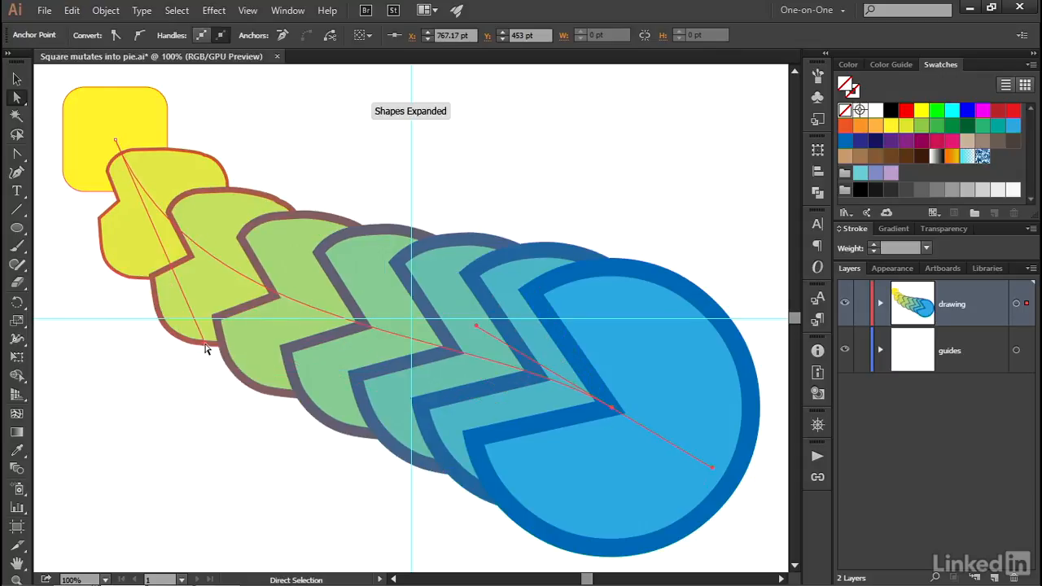
pyautogui.moveTo(204, 347); pyautogui.dragTo(276, 221)
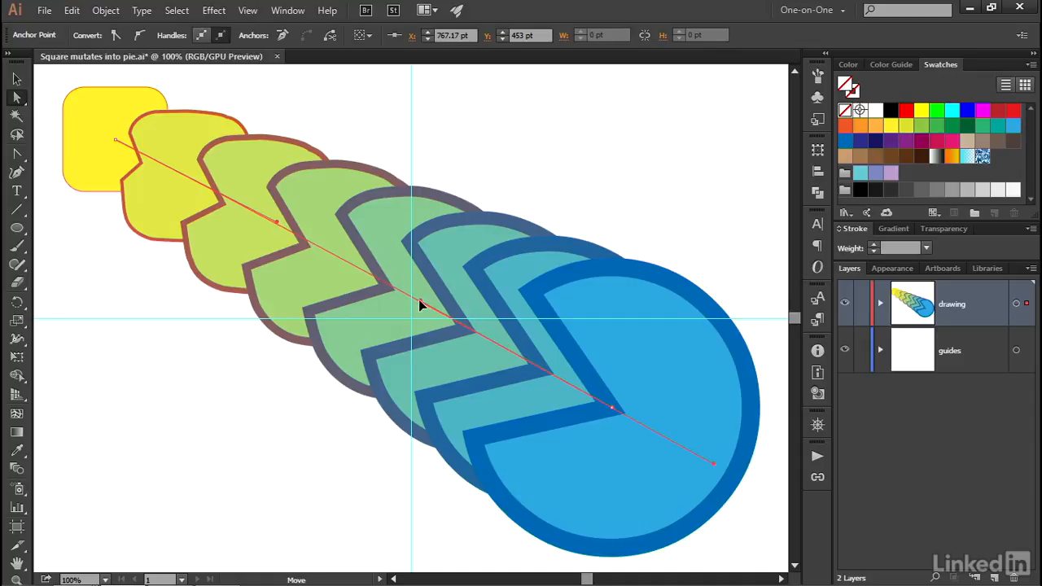
pyautogui.moveTo(418, 305); pyautogui.dragTo(379, 282)
pyautogui.moveTo(277, 222)
pyautogui.mouseDown()
pyautogui.moveTo(282, 229)
pyautogui.moveTo(261, 222)
pyautogui.mouseUp()
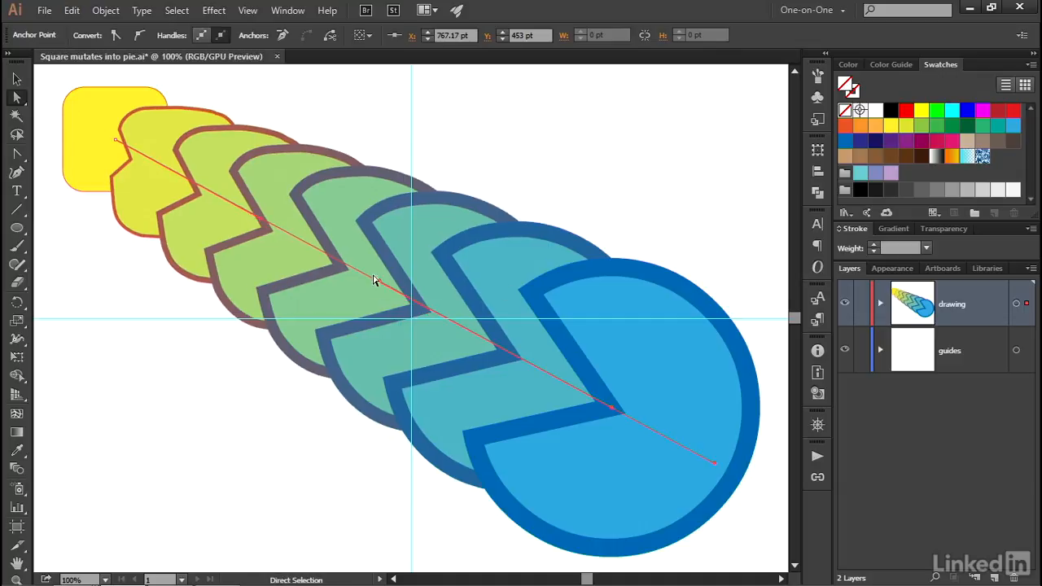
pyautogui.moveTo(378, 284); pyautogui.dragTo(366, 278)
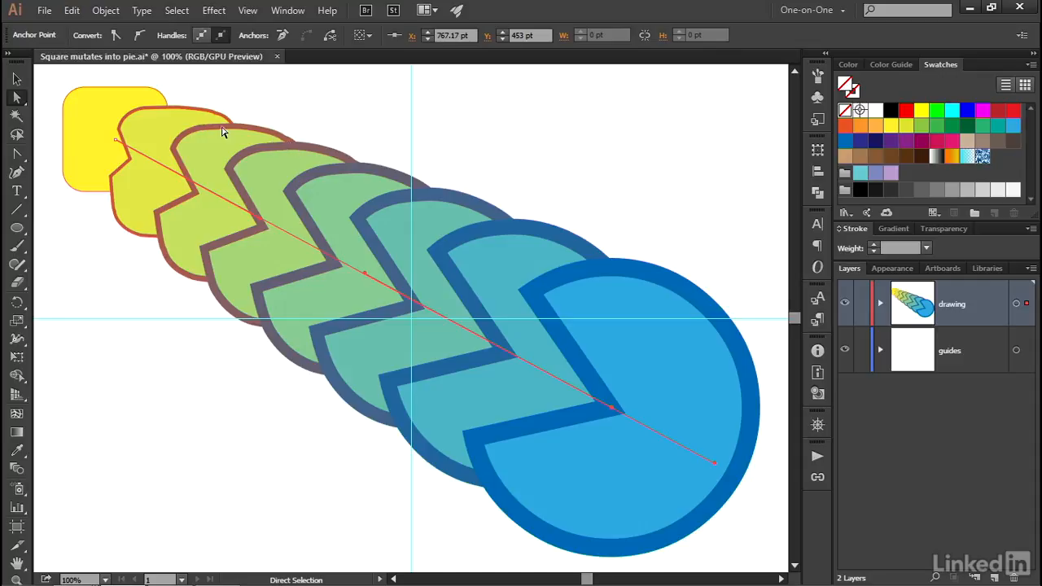
# Step: Make all corners of the yellow rounded square sharp, with a corner radius of 0 pt
pyautogui.click(94, 124)
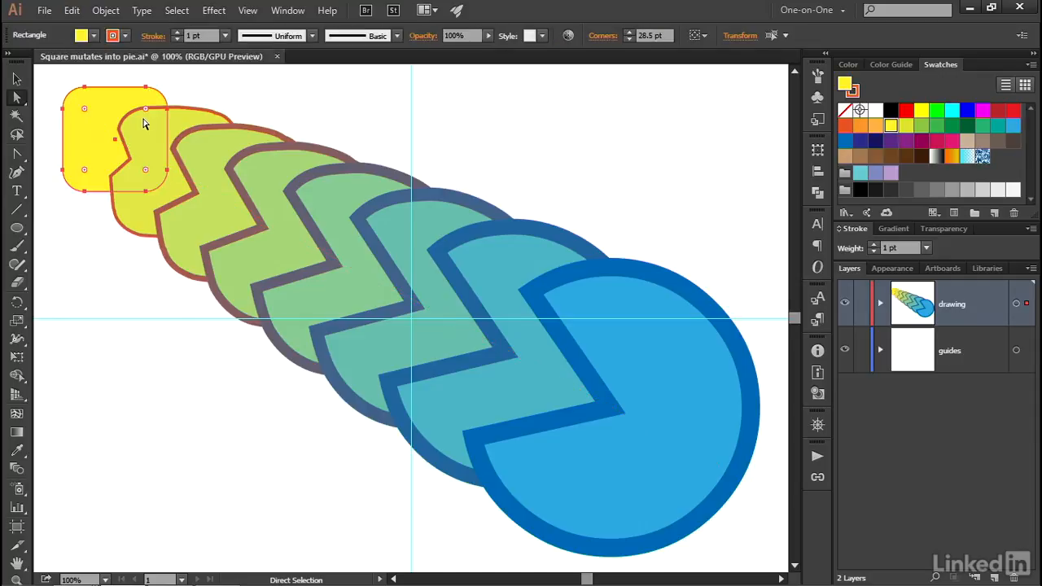
pyautogui.moveTo(83, 112); pyautogui.dragTo(64, 88)
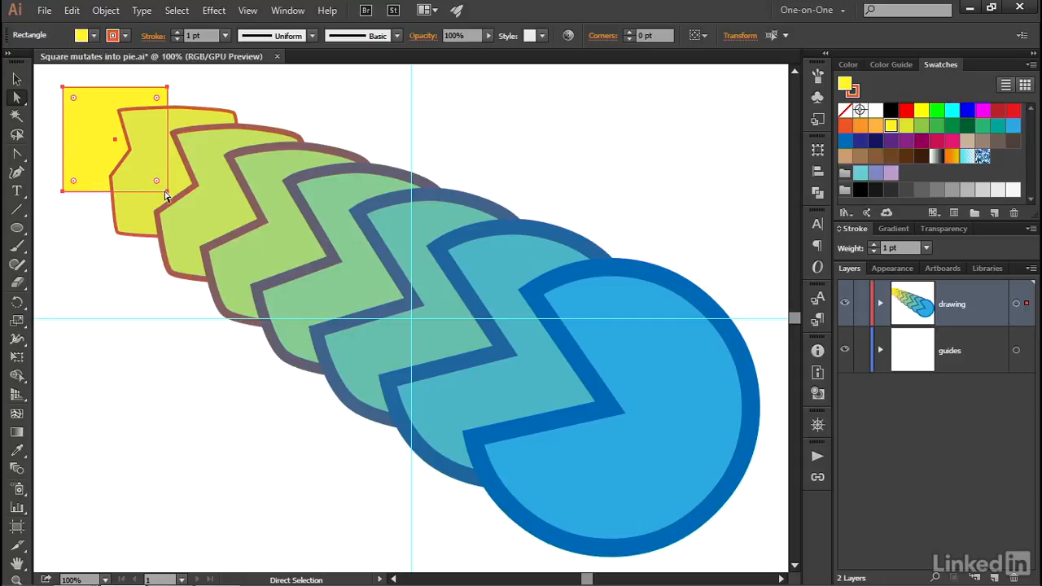
# Step: Close the blue pie's wedge with the Ellipse tool's pie handle to make it a full circle
pyautogui.click(676, 389)
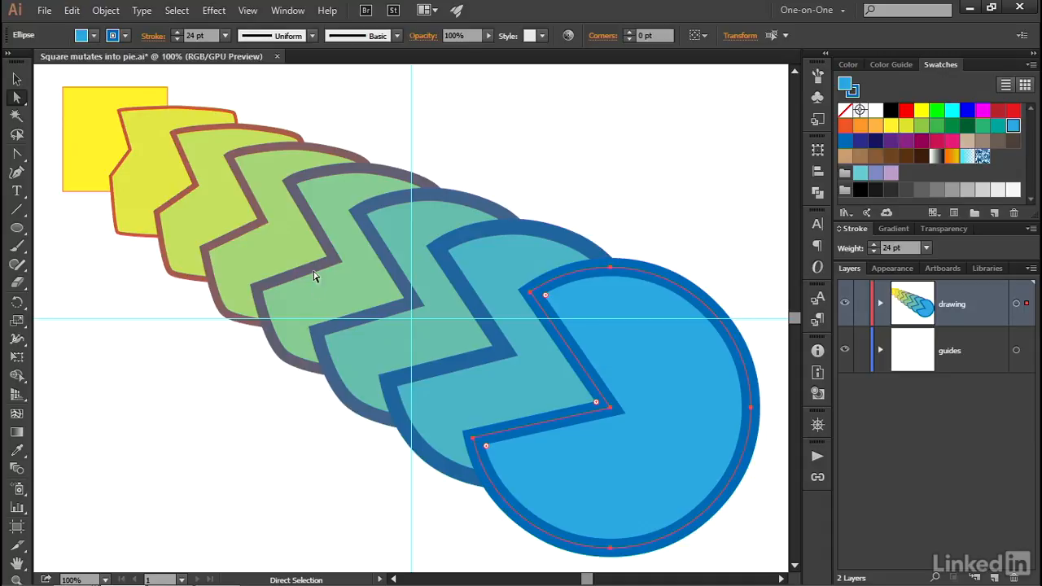
pyautogui.click(16, 231)
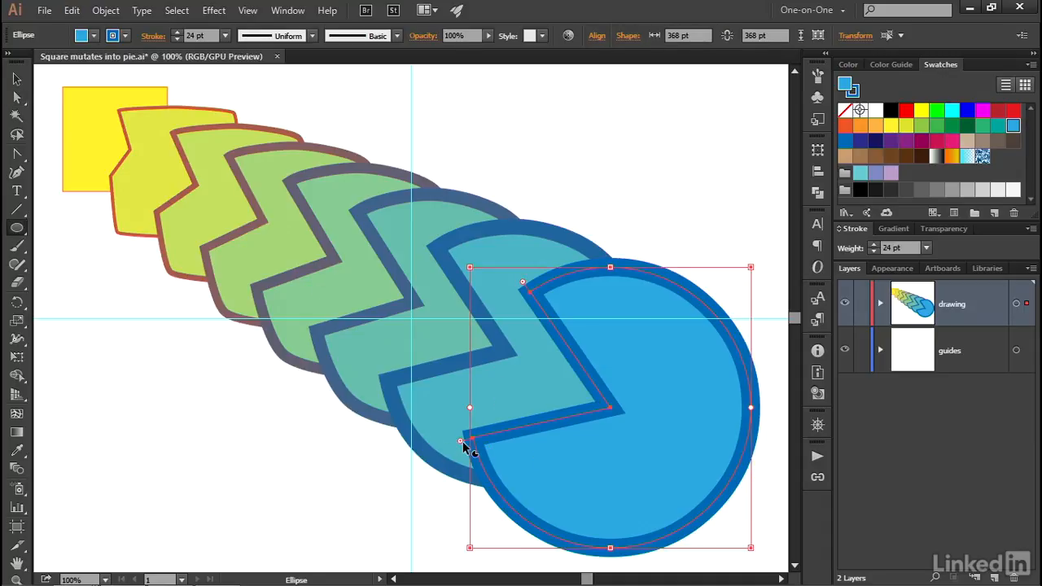
pyautogui.moveTo(462, 444); pyautogui.dragTo(526, 285)
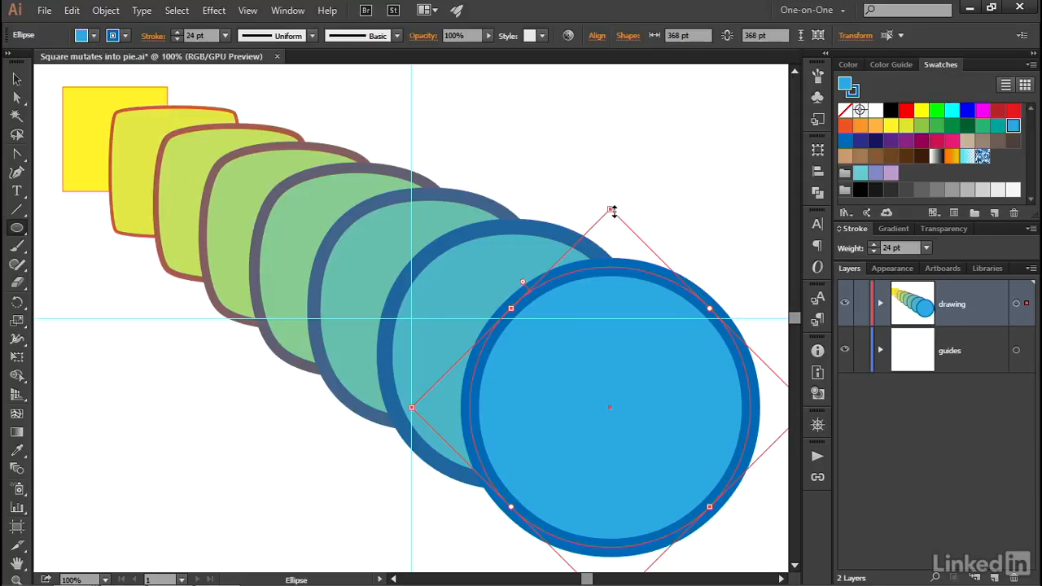
# Step: Rotate the blue circle about 45° counterclockwise and back again
pyautogui.moveTo(602, 204); pyautogui.dragTo(462, 310)
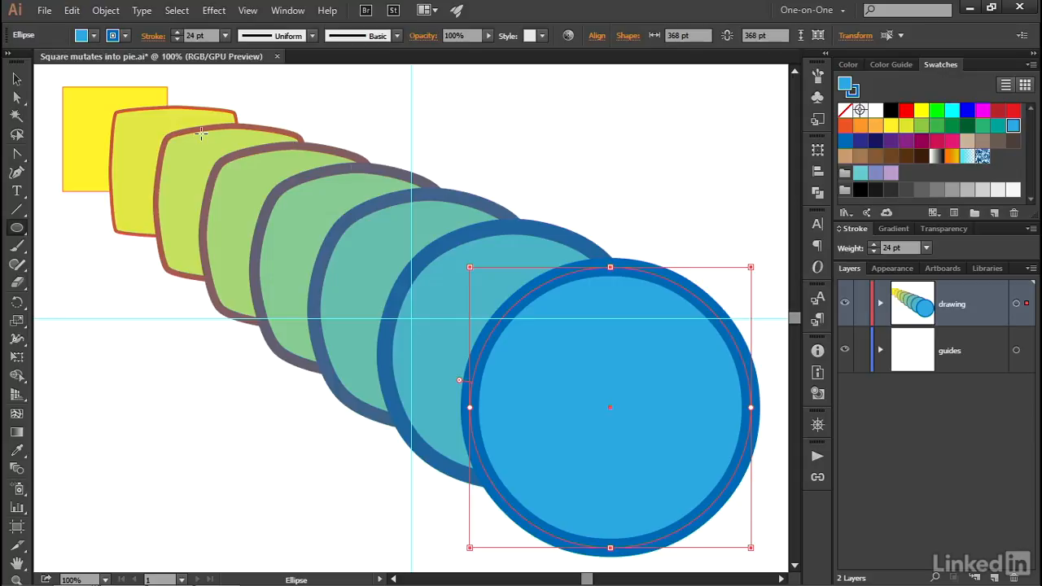
pyautogui.moveTo(467, 263); pyautogui.dragTo(584, 168)
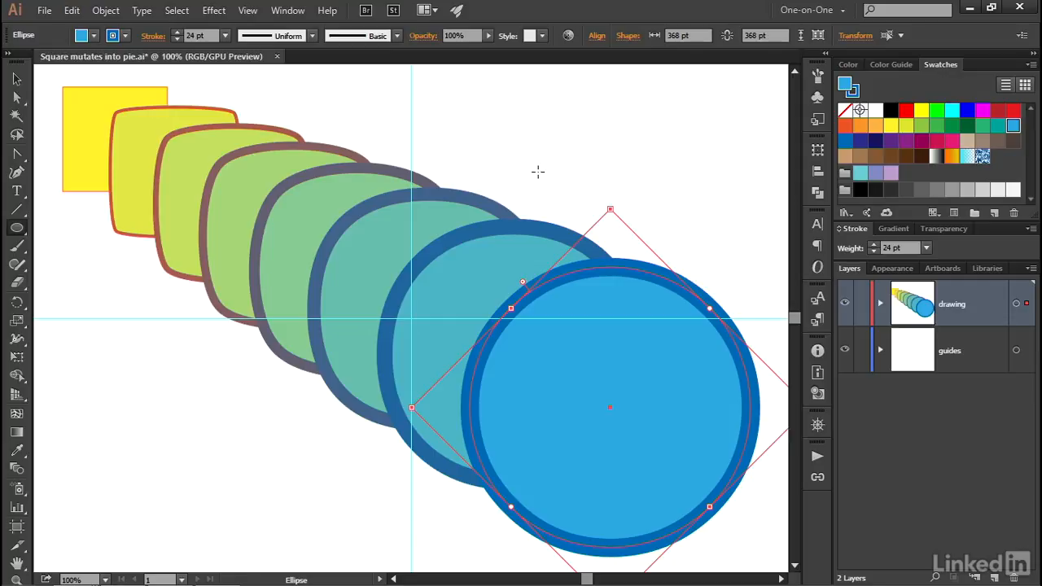
# Step: Deselect the artwork and hide the guides layer
pyautogui.keyDown('ctrl'); pyautogui.click(640, 160); pyautogui.keyUp('ctrl')
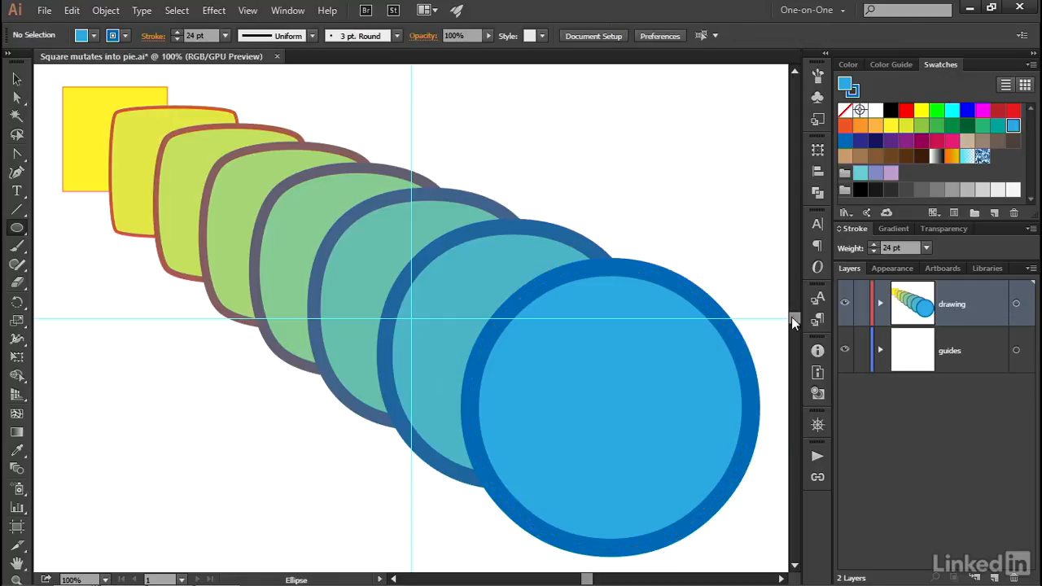
pyautogui.click(844, 350)
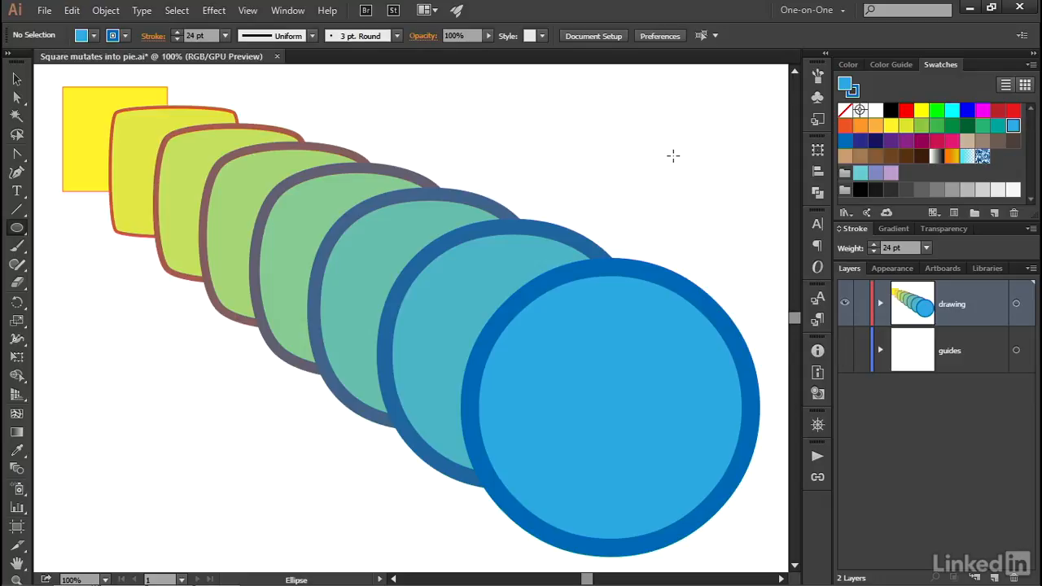